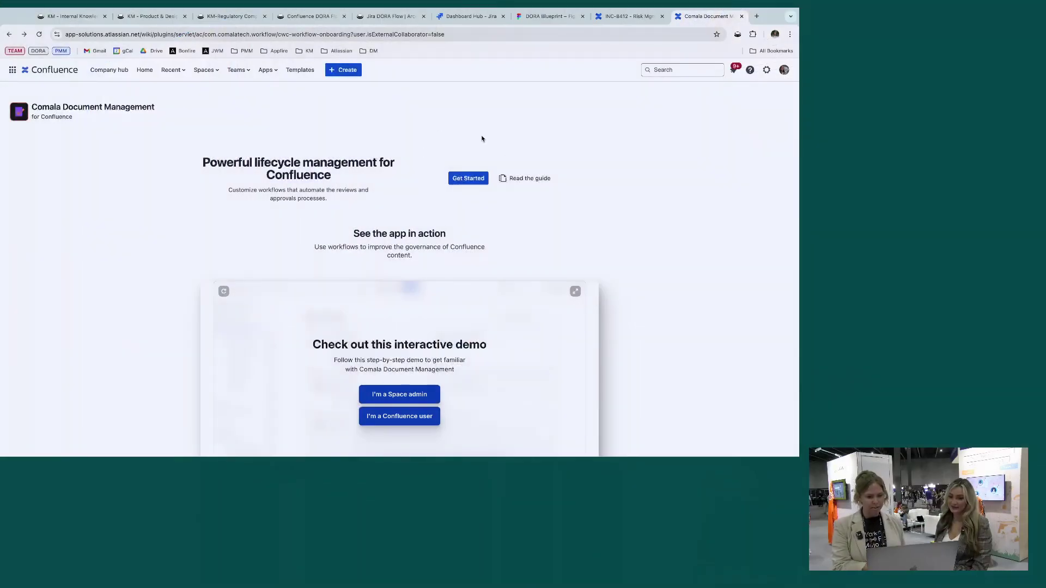
pyautogui.scroll(-1, 447, 141)
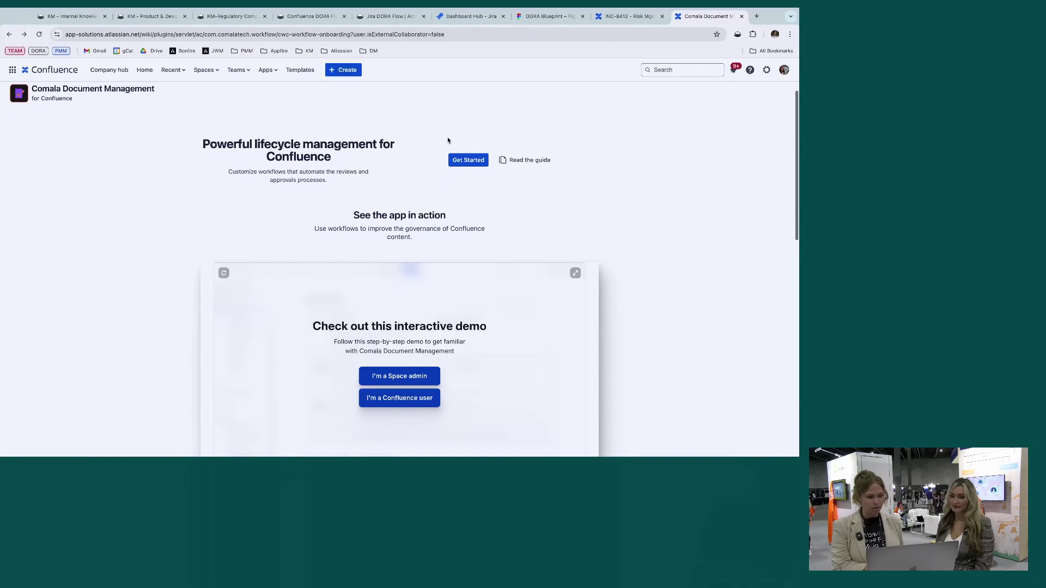
pyautogui.scroll(-3, 414, 163)
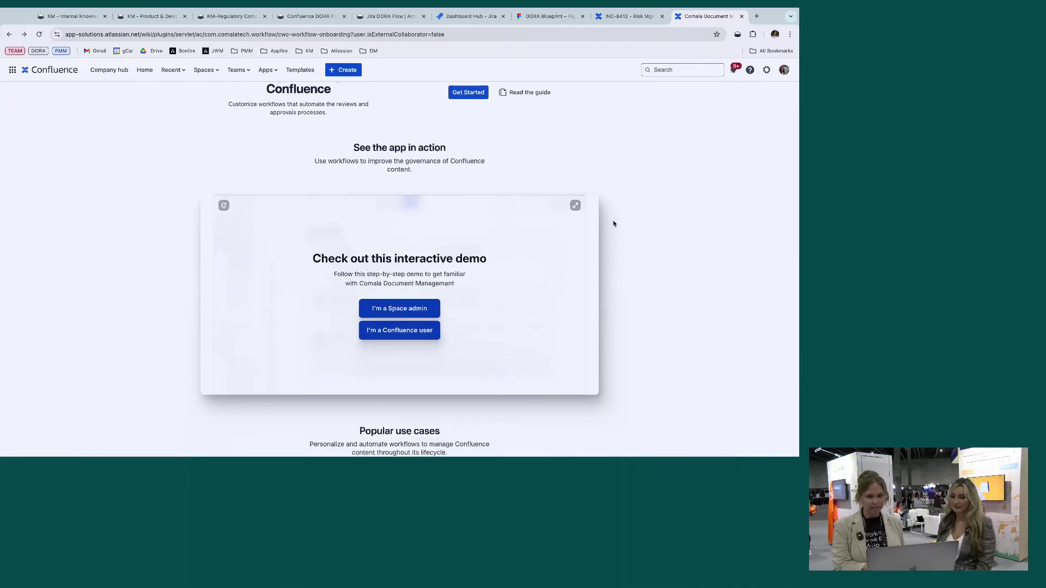
pyautogui.scroll(-5, 613, 224)
pyautogui.scroll(6, 614, 223)
pyautogui.scroll(-3, 614, 224)
pyautogui.scroll(-5, 614, 223)
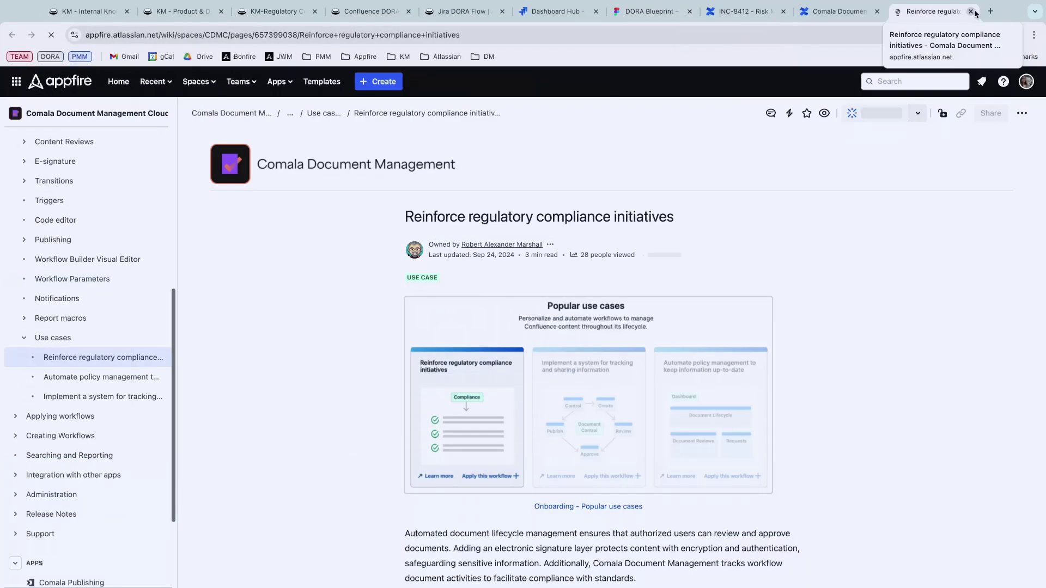
pyautogui.click(971, 11)
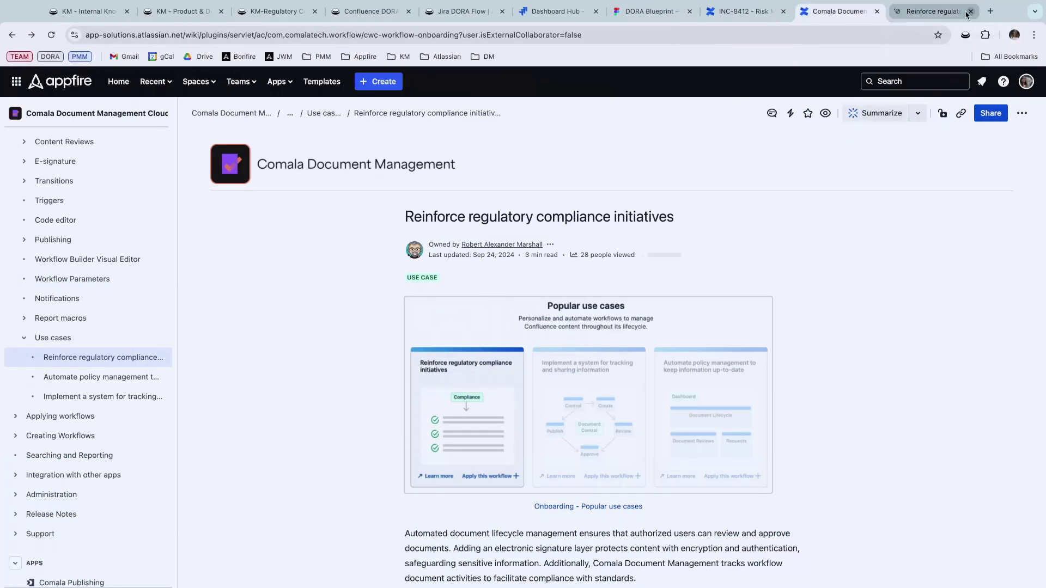
pyautogui.scroll(7, 839, 293)
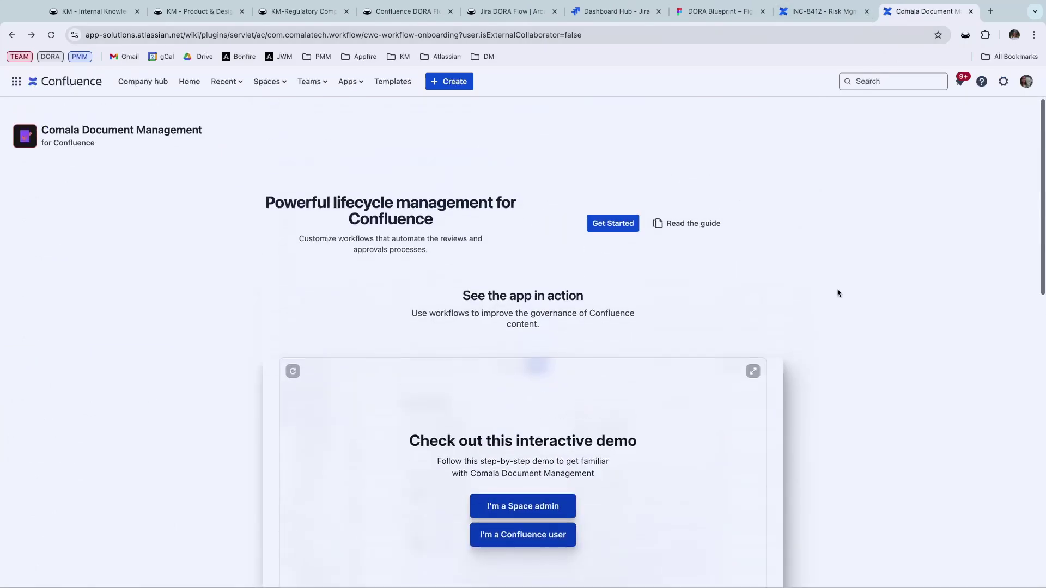
pyautogui.click(616, 231)
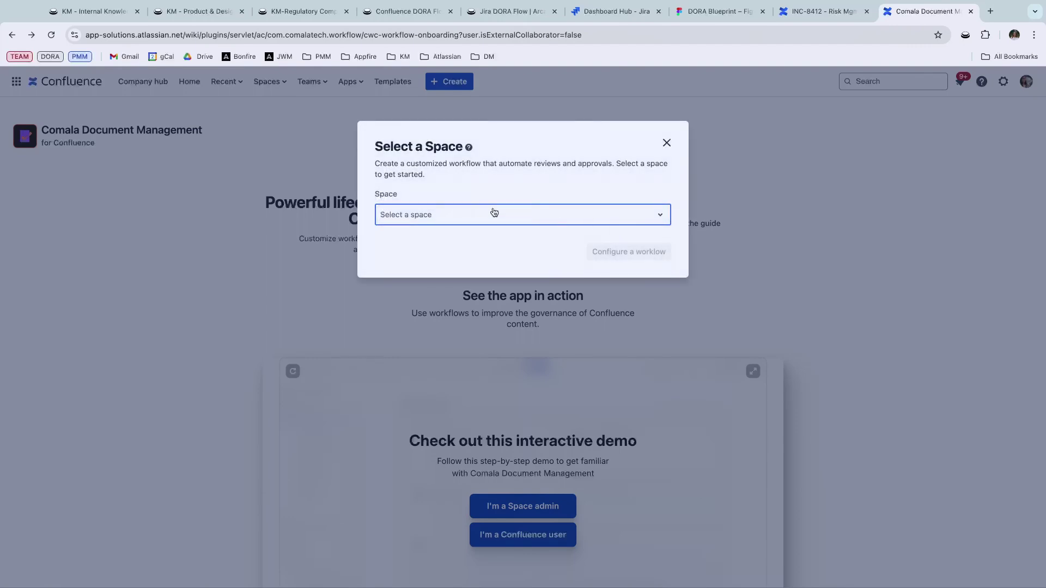
pyautogui.click(493, 214)
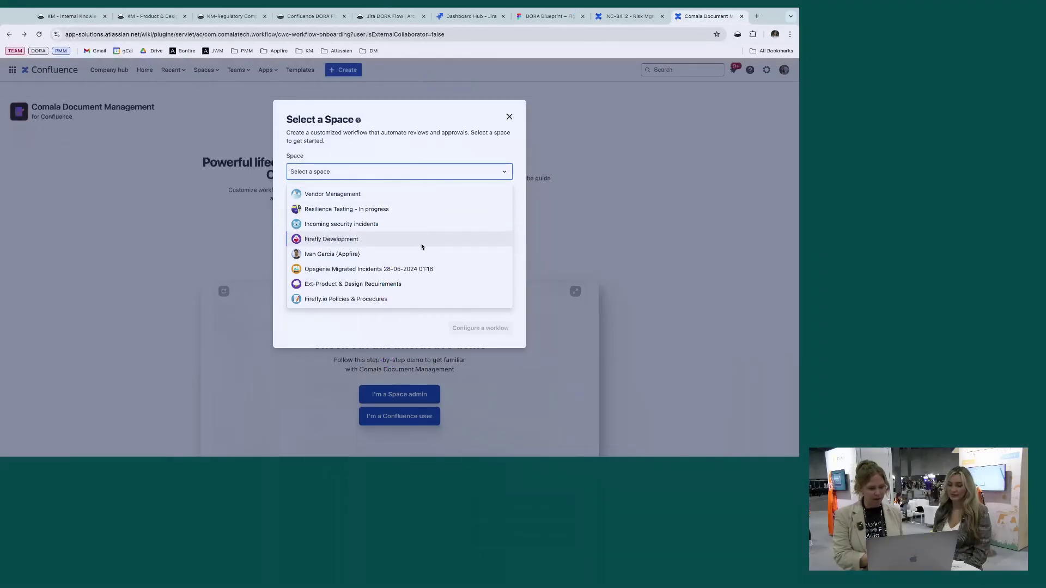
pyautogui.scroll(-3, 401, 243)
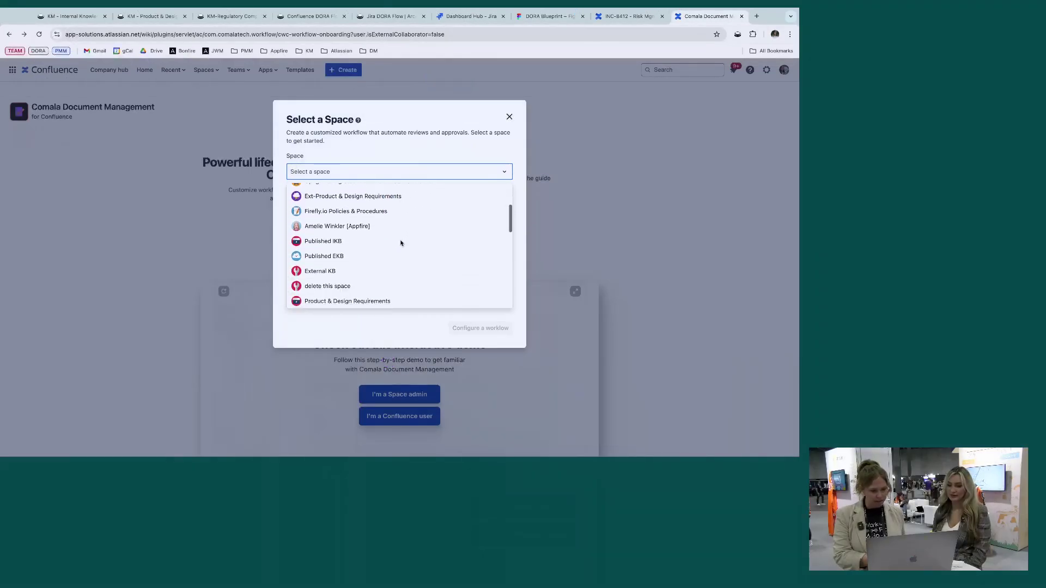
pyautogui.scroll(3, 401, 243)
pyautogui.write('dora')
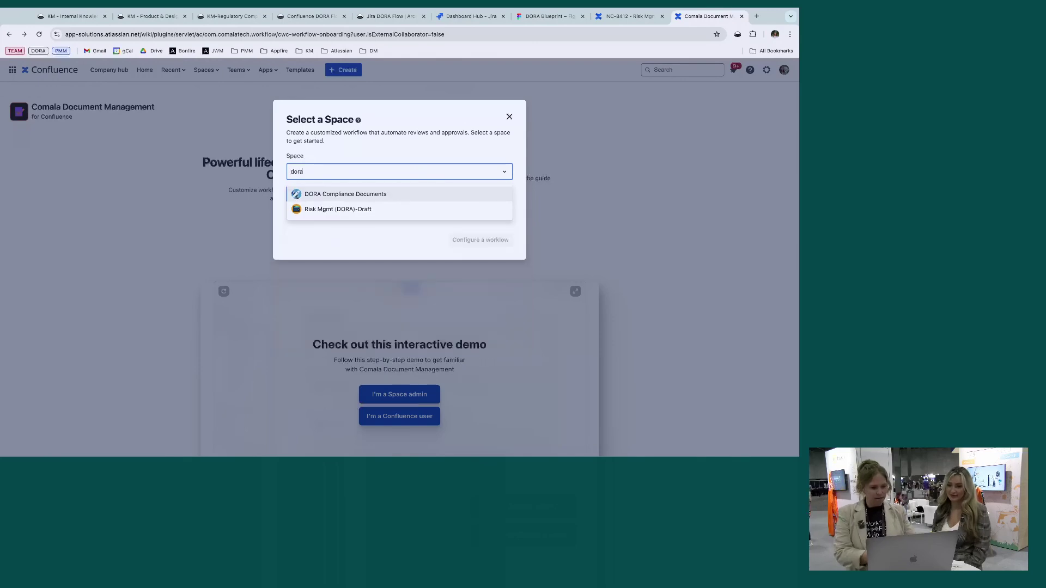
pyautogui.click(360, 209)
pyautogui.click(482, 199)
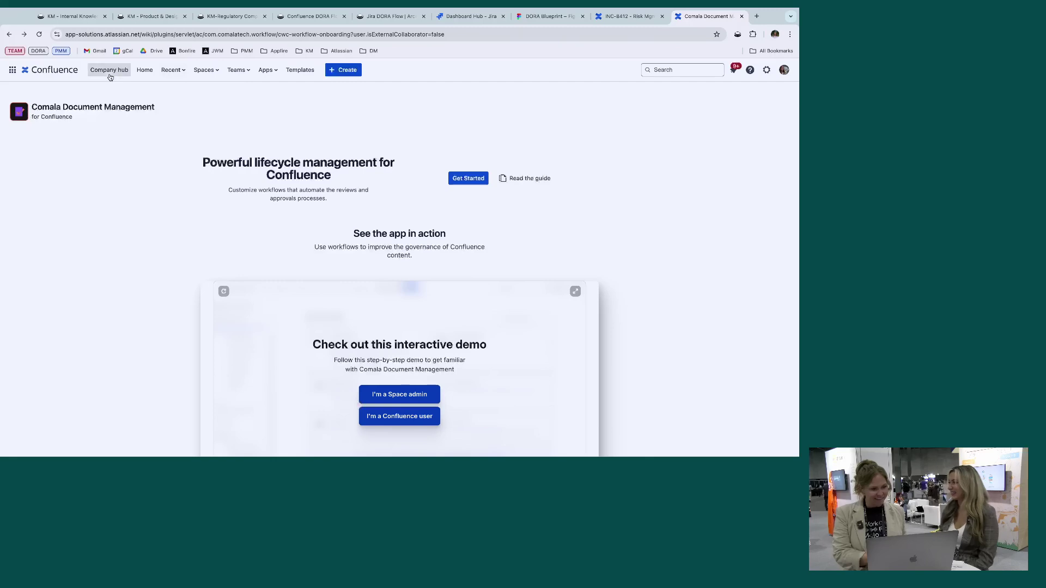
# Go to the Risk Mgmt (DORA)-Draft space's settings and bring up its Comala Document Management workflow list.
pyautogui.click(219, 70)
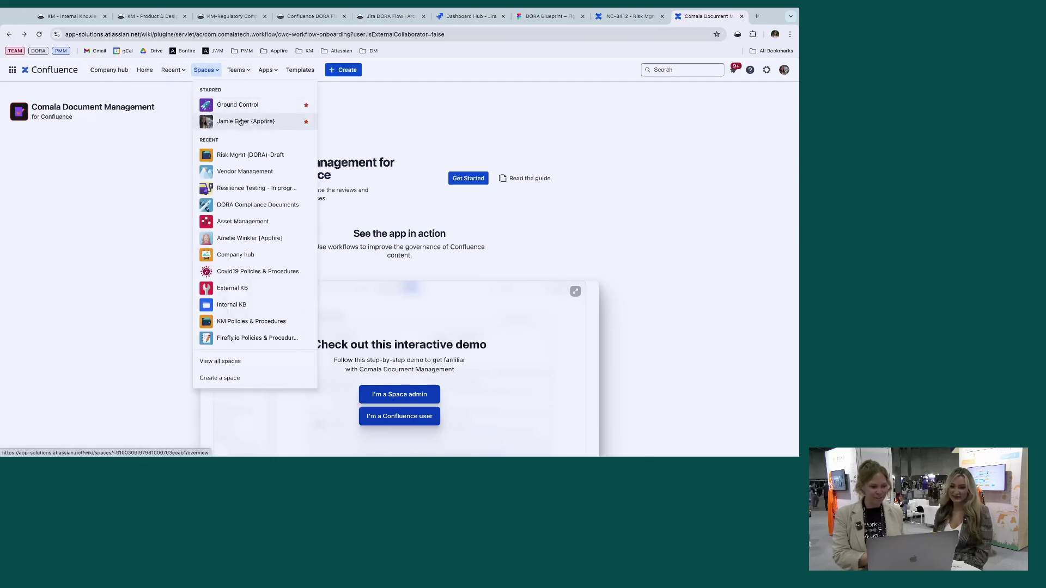
pyautogui.click(249, 156)
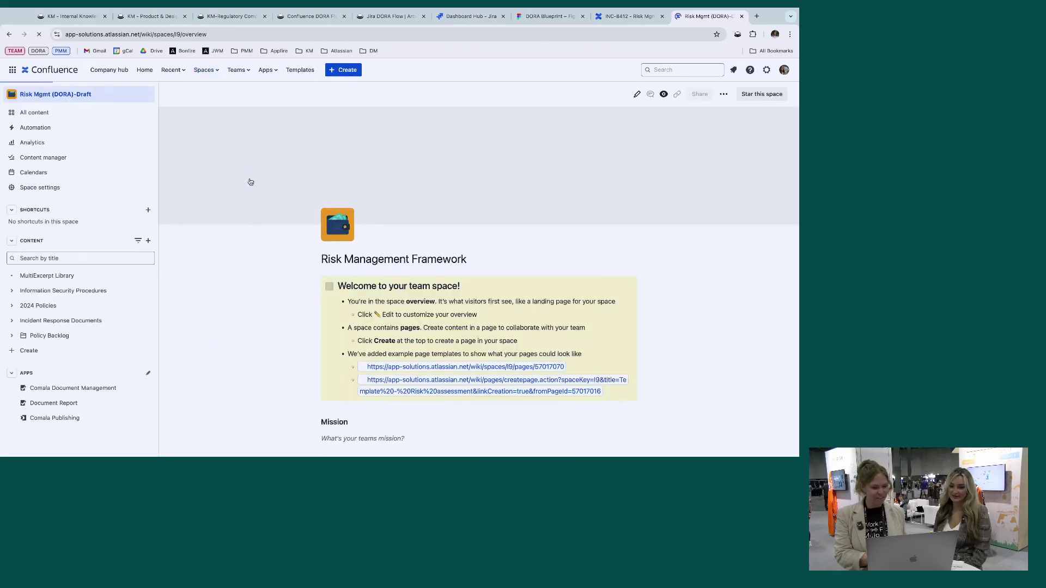
pyautogui.click(55, 188)
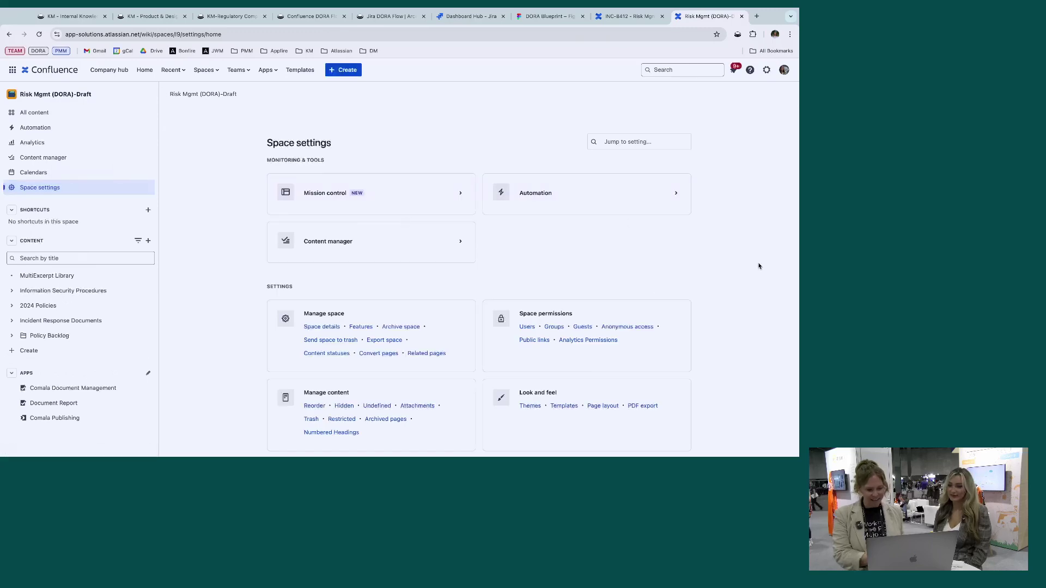
pyautogui.scroll(-3, 745, 258)
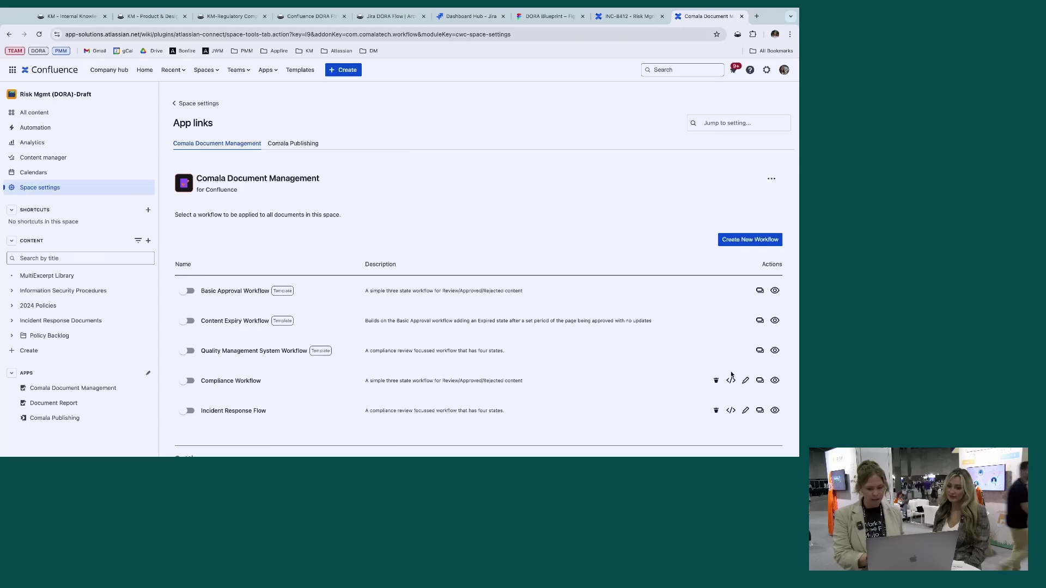
# View the Compliance Workflow's Draft → Review → Approved diagram, then close it.
pyautogui.click(775, 381)
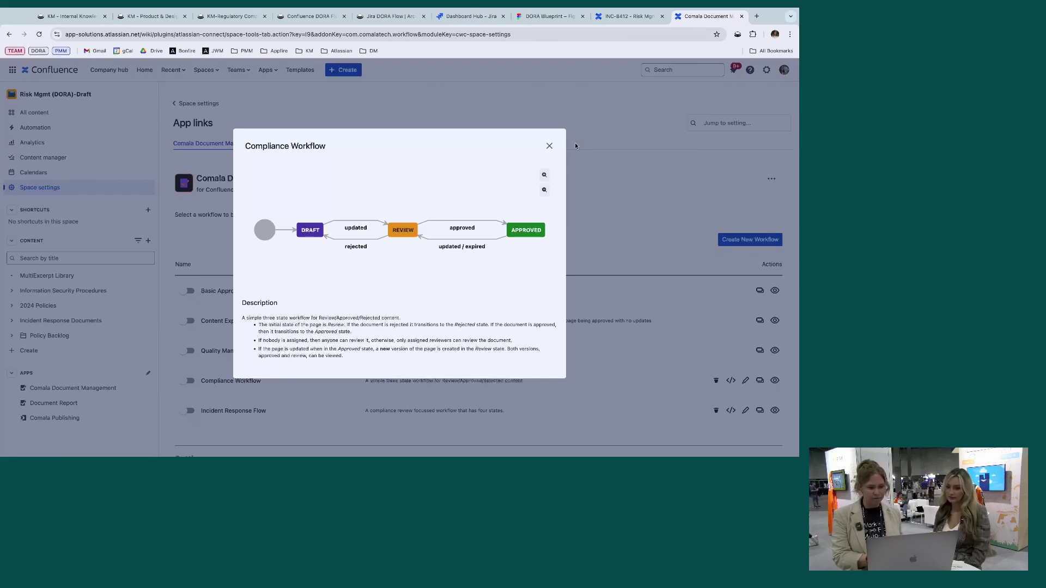
pyautogui.click(549, 147)
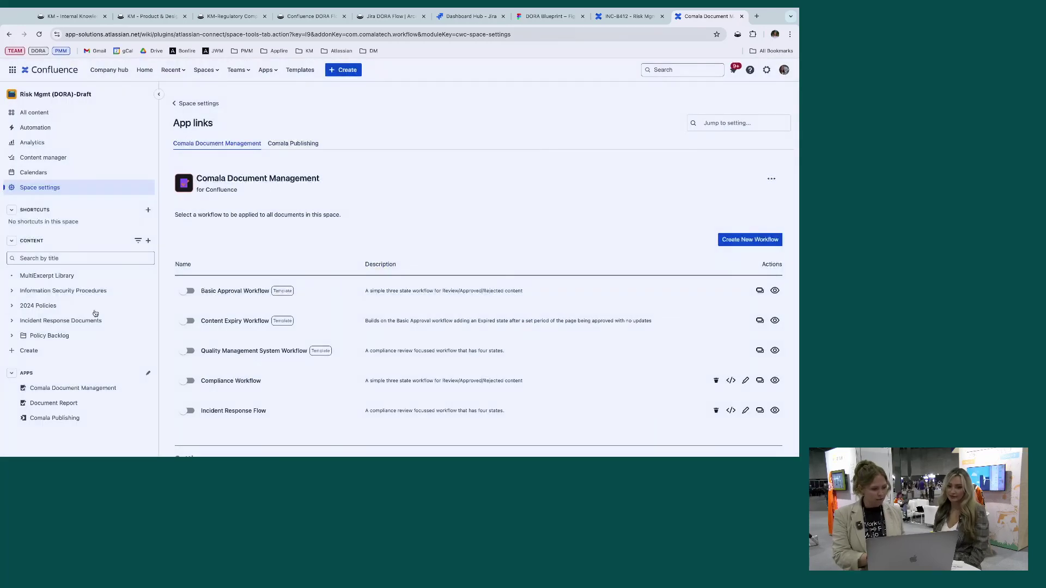
# Expand Incident Response Documents and open INC-8412, returning to its title and Draft status.
pyautogui.click(12, 320)
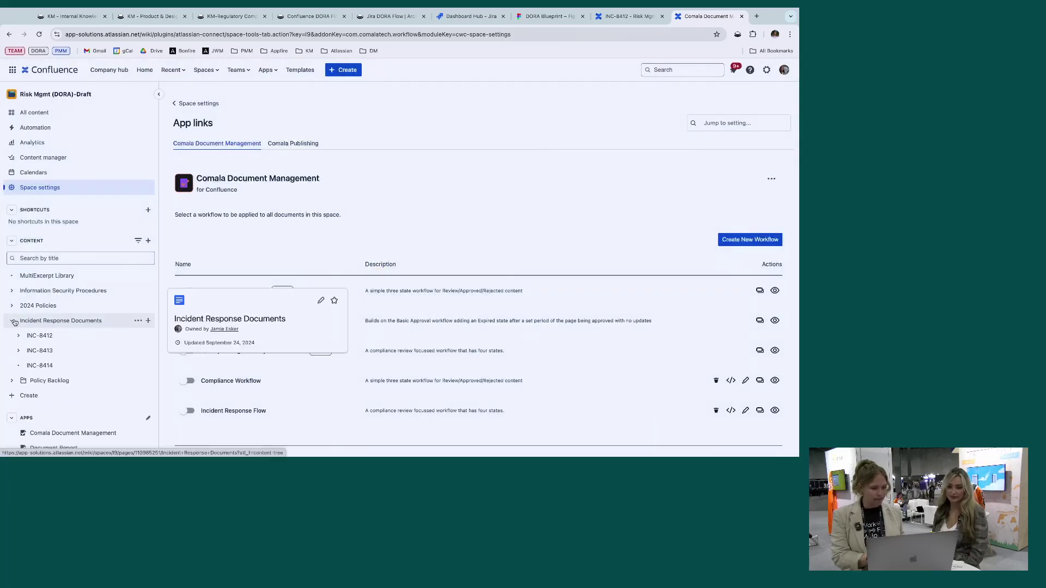
pyautogui.click(31, 335)
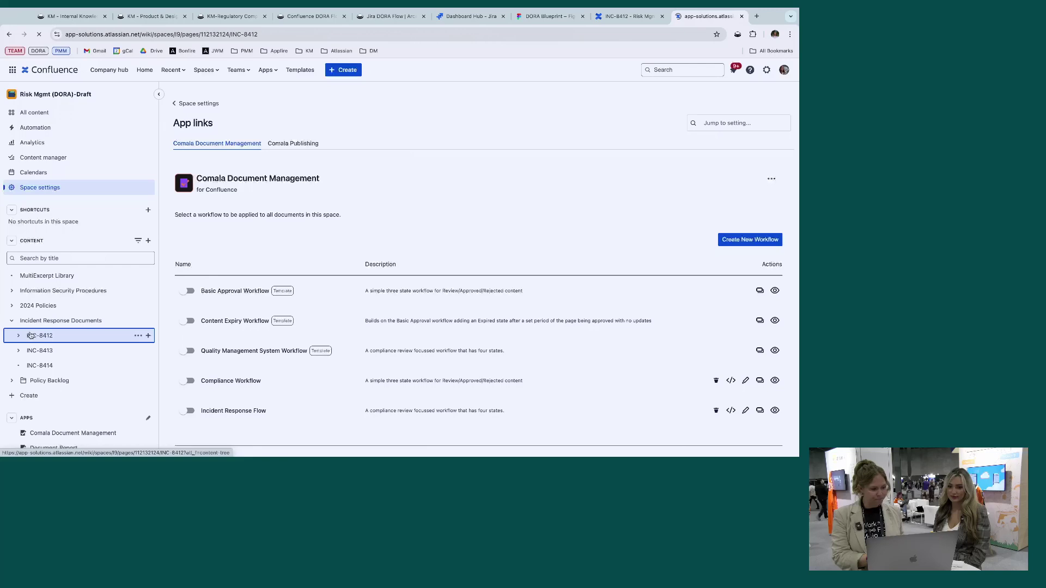
pyautogui.scroll(-2, 50, 336)
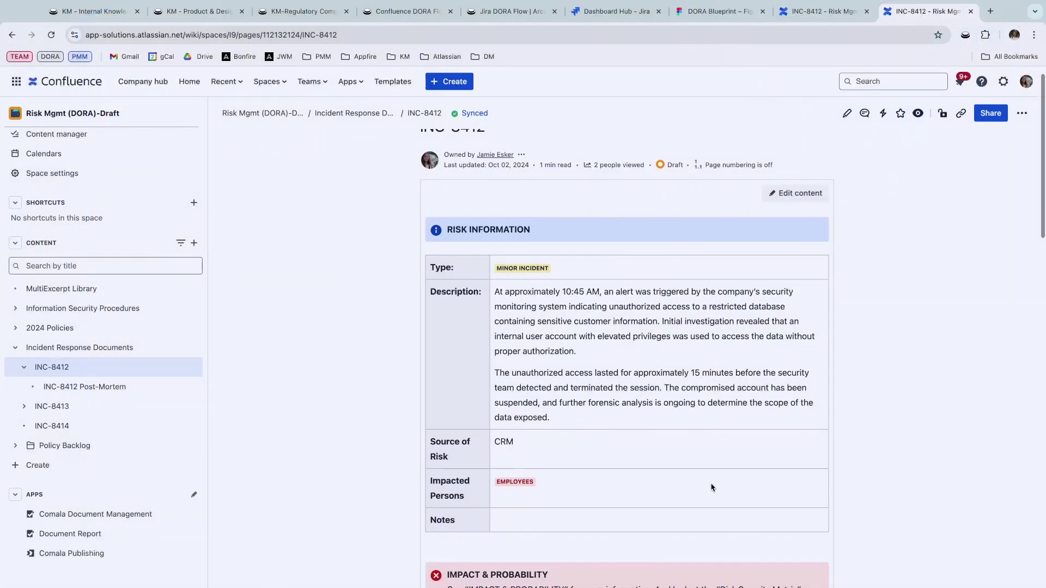
pyautogui.scroll(2, 711, 487)
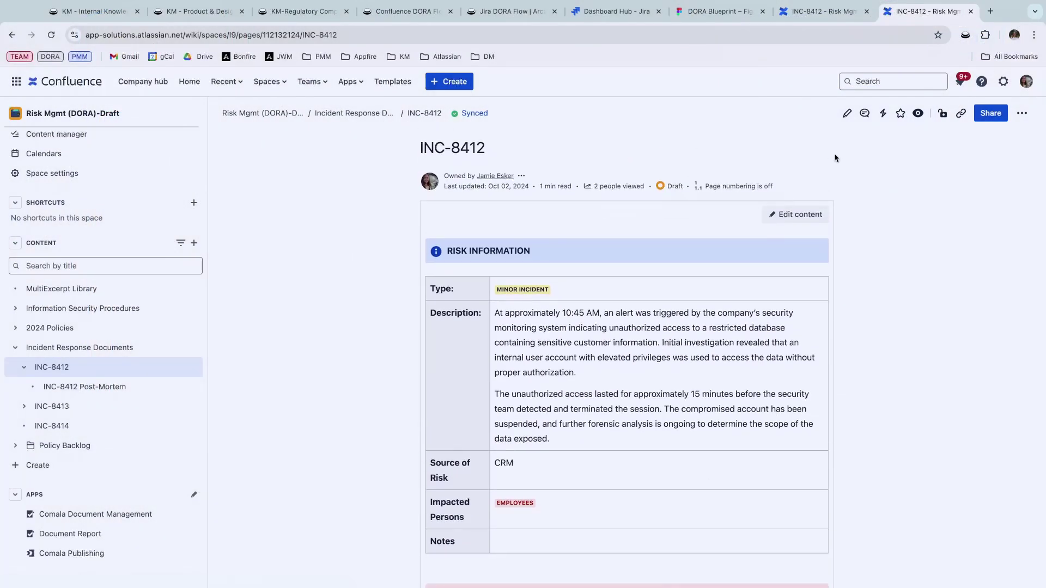
# On INC-8412's approval panel, write the comment 'Please review and add notes' and bring up the reviewer dialog.
pyautogui.click(674, 187)
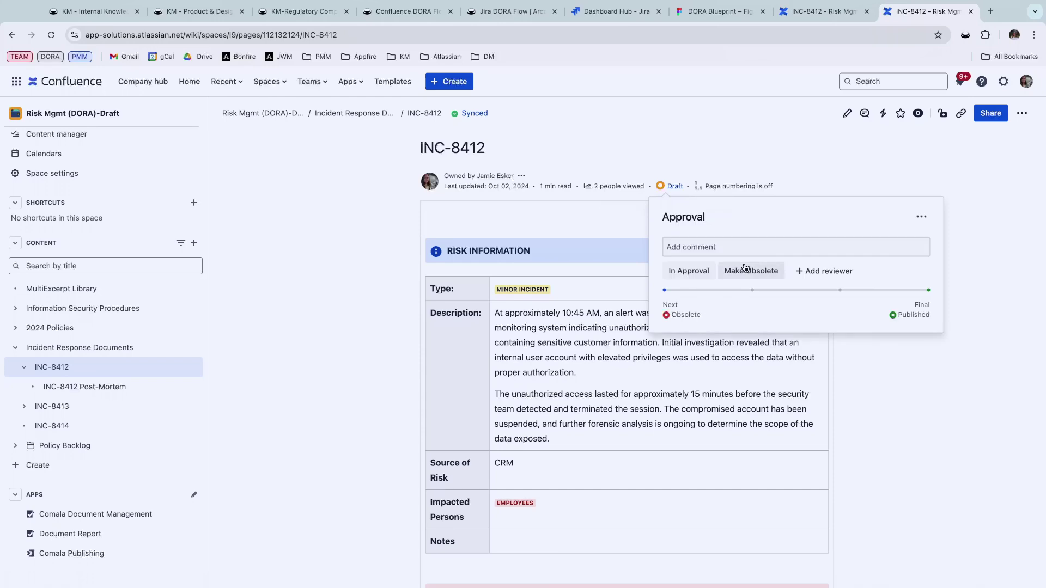
pyautogui.click(755, 246)
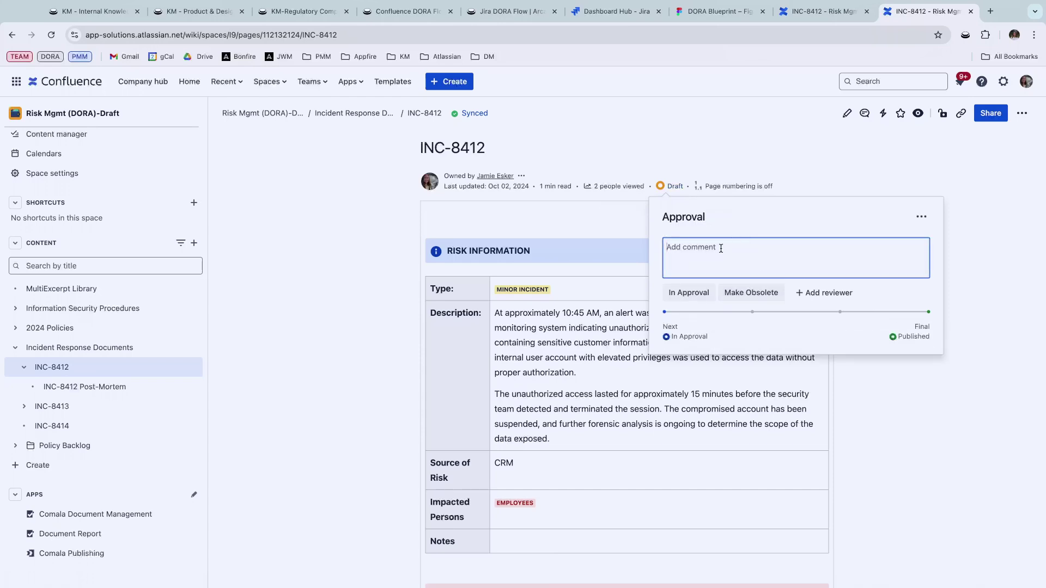
pyautogui.write('Please review and add notes')
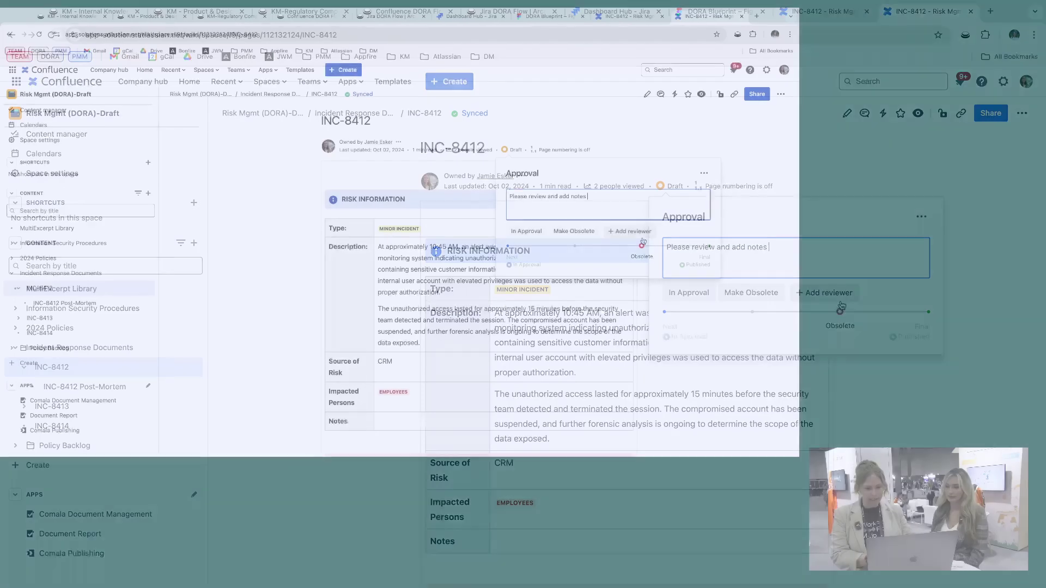
pyautogui.click(804, 294)
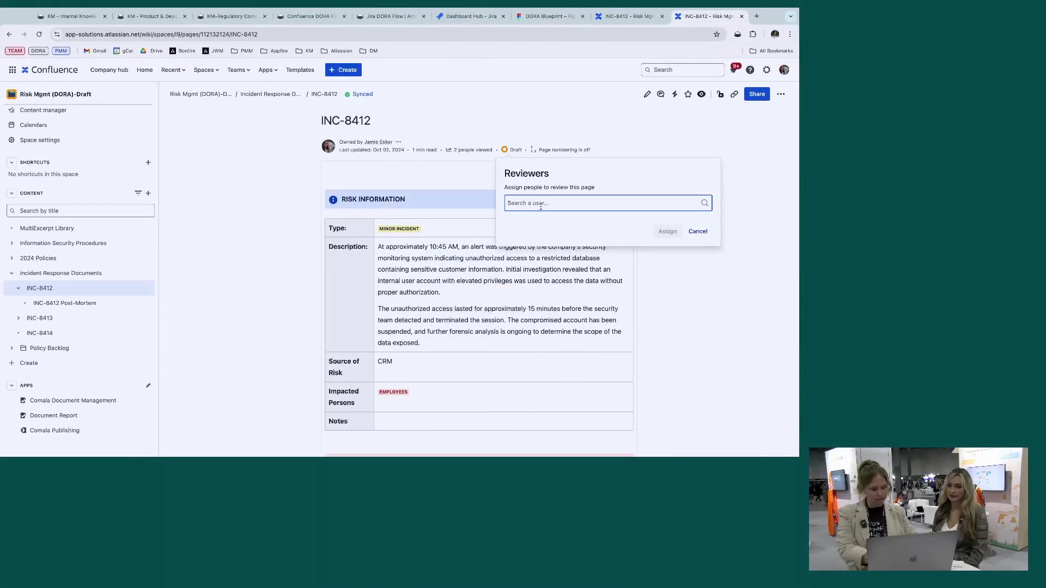
# Assign the user found by searching 'ed' as reviewer with the note 'Please review'.
pyautogui.write('ed')
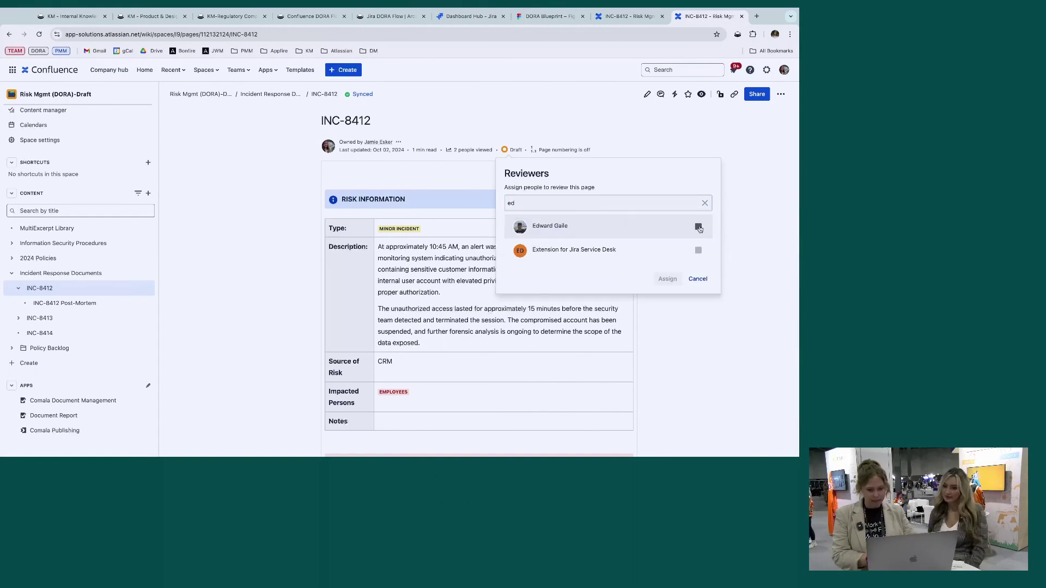
pyautogui.click(700, 229)
pyautogui.click(604, 280)
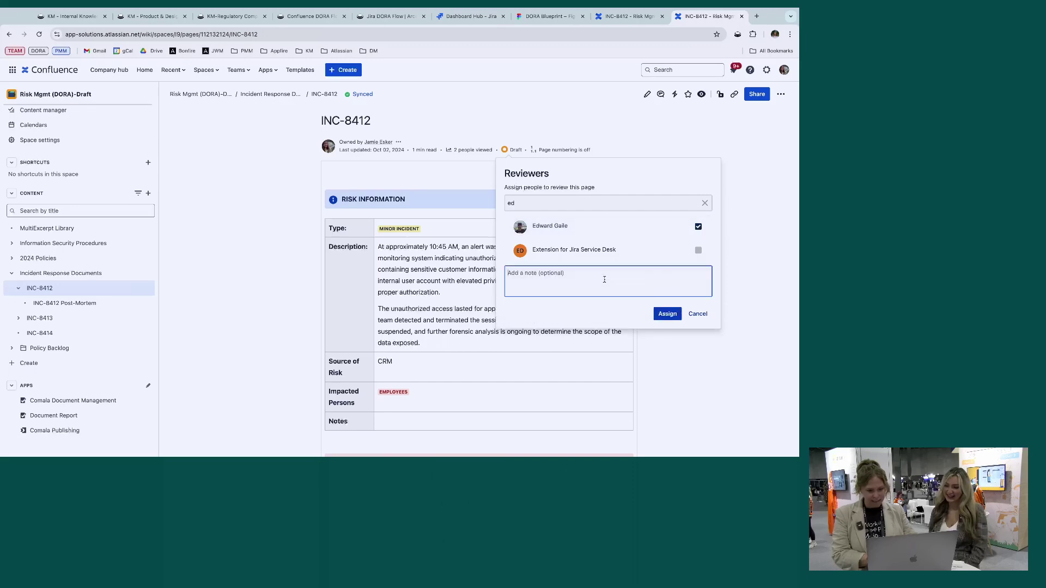
pyautogui.write('Please r')
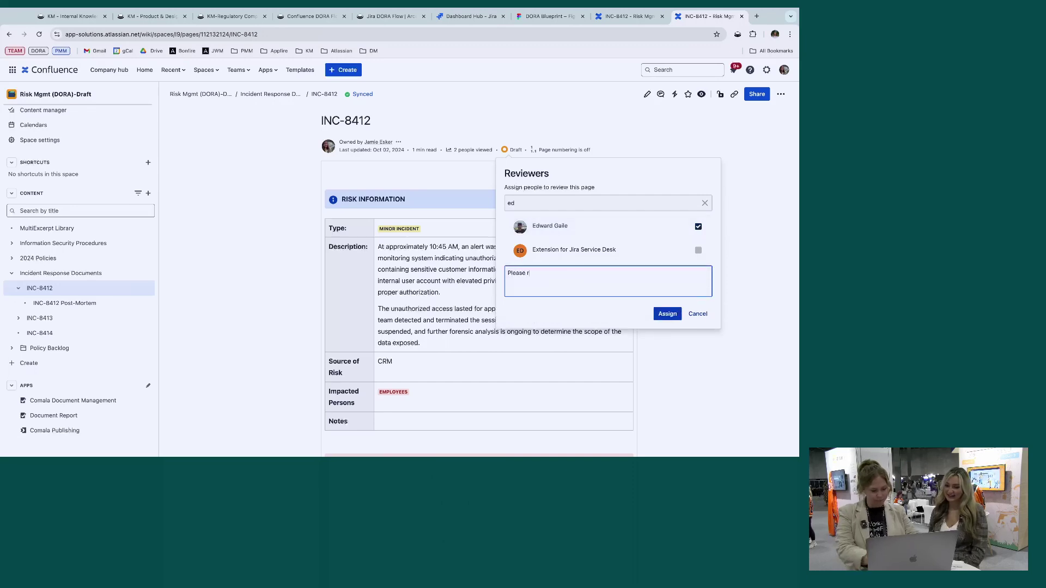
pyautogui.write('eview')
pyautogui.click(667, 315)
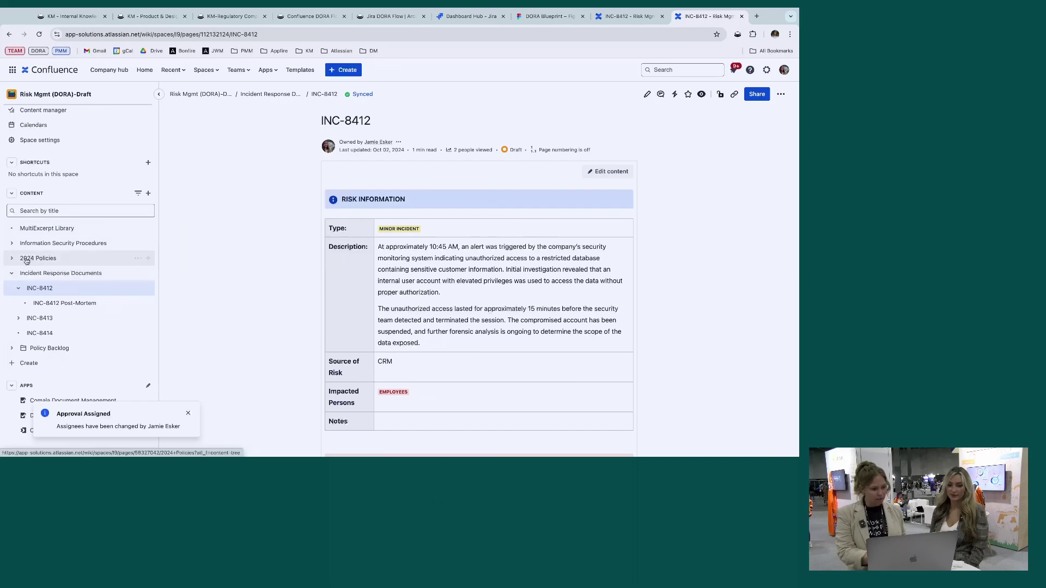
# Expand Information Security Procedures and open the ISMS Audit Procedure page.
pyautogui.click(12, 245)
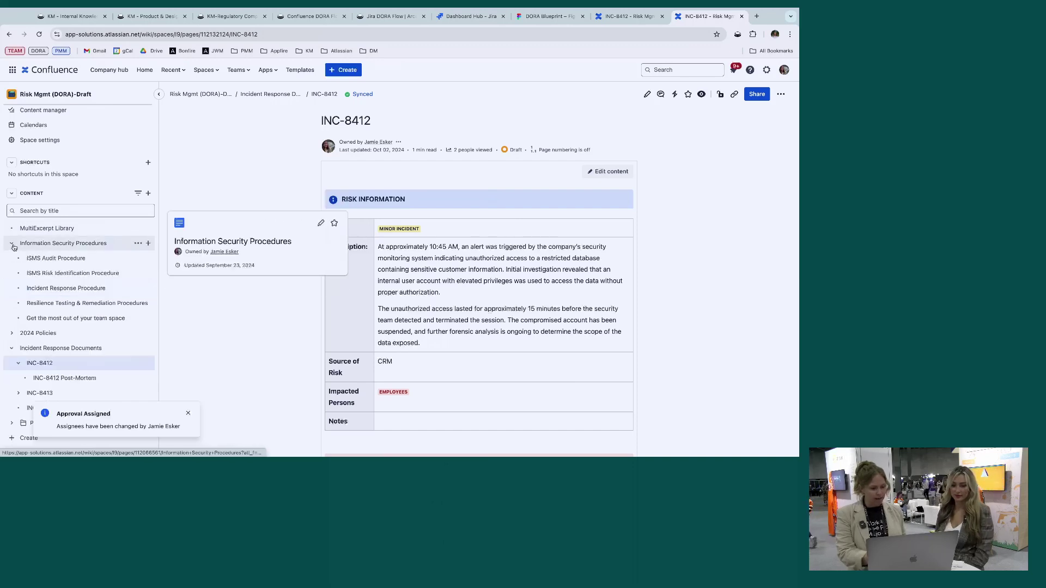
pyautogui.click(61, 260)
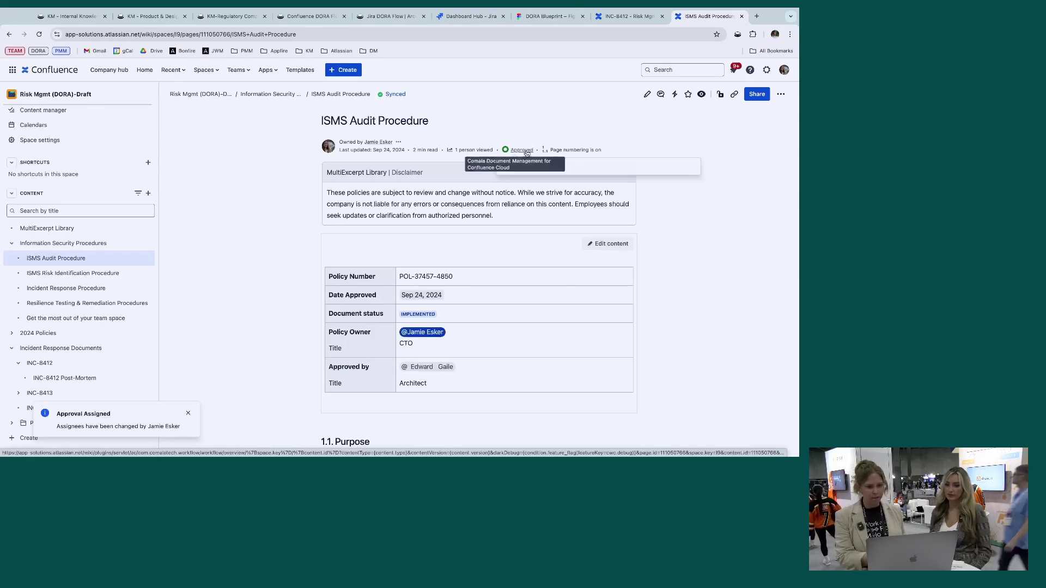
# Show the ISMS Audit Procedure's Final Approval panel from its Approved status link.
pyautogui.click(525, 151)
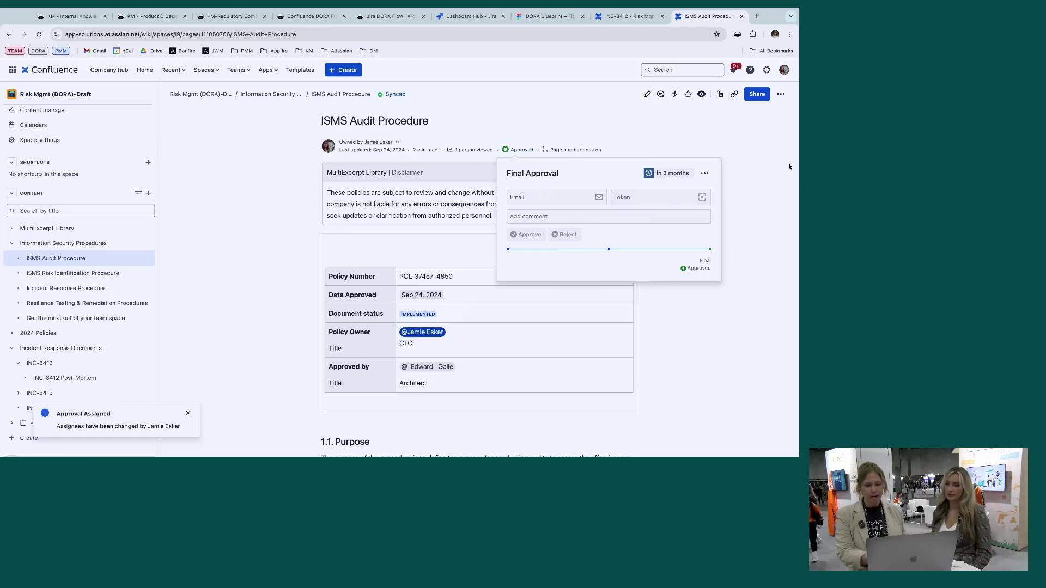
# Choose Document Activity from the page's More actions menu to view its workflow history.
pyautogui.click(781, 94)
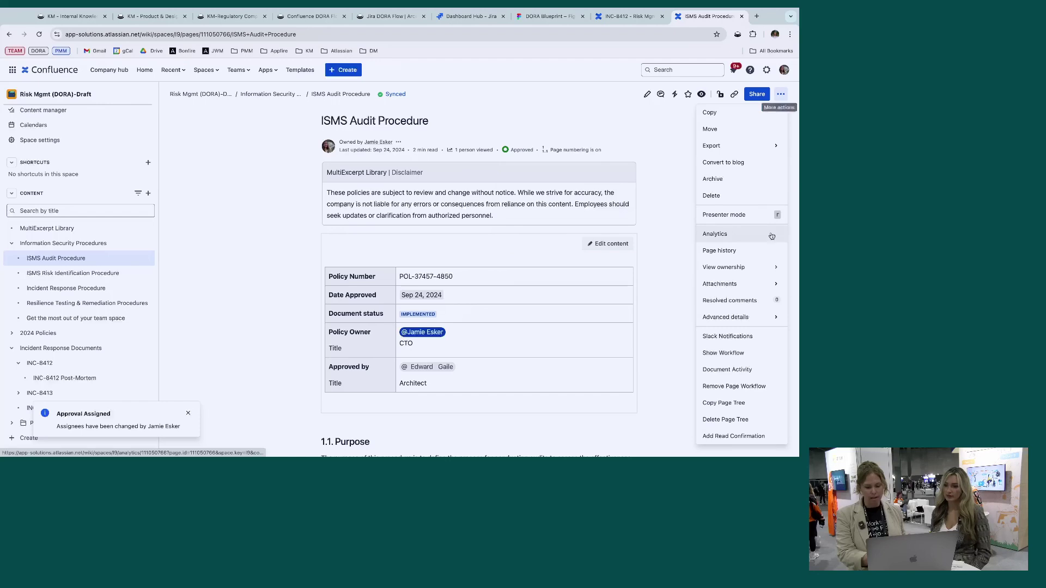
pyautogui.click(745, 370)
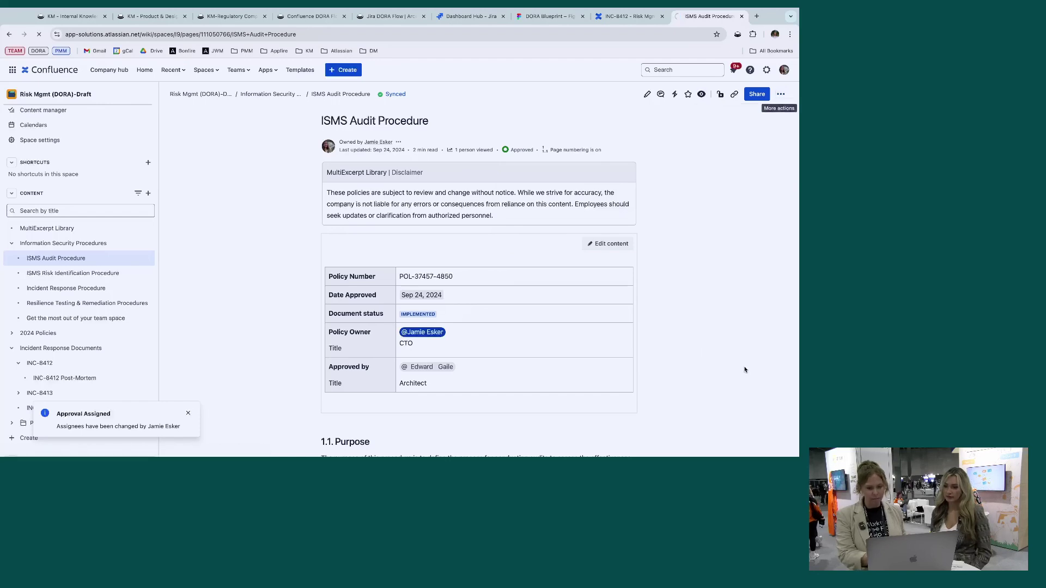